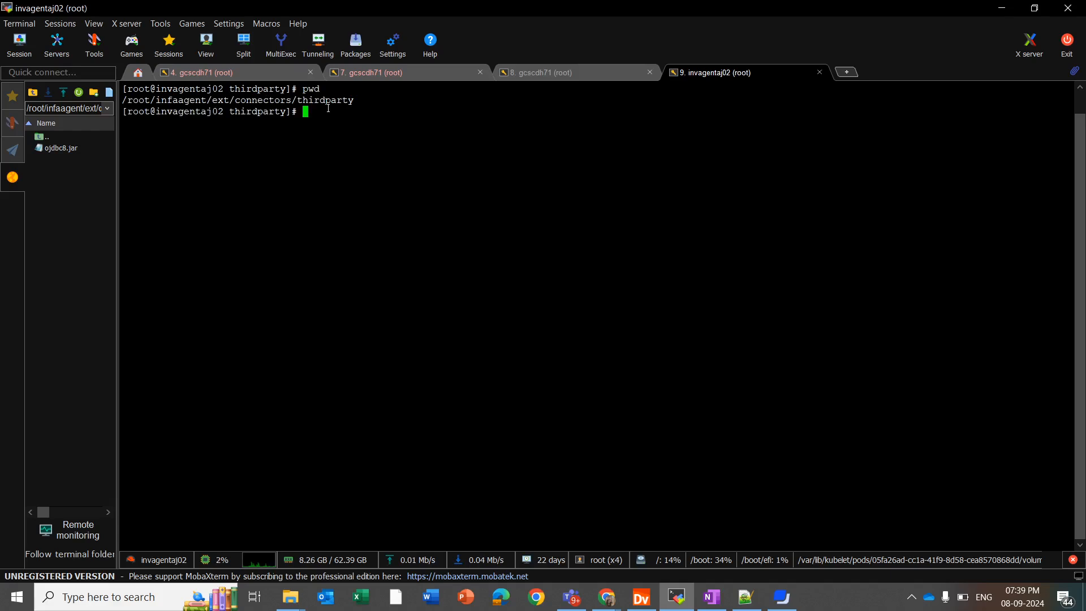
Create the informatica.jdbc_v2 folder with mkdir and list the directory to confirm it.
type("mkdir informatica.jdbc")
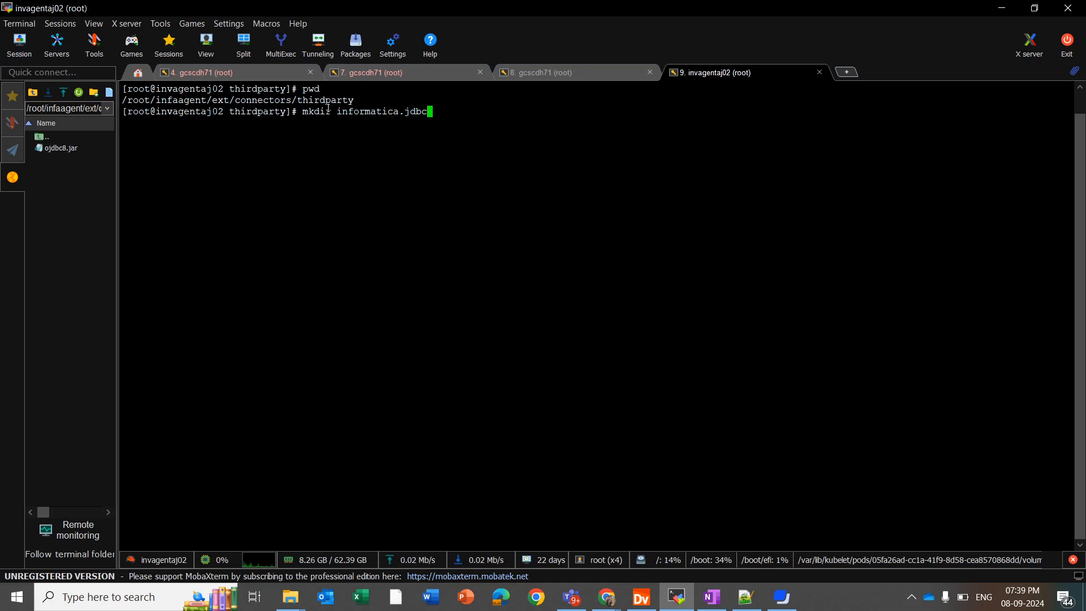
type("_v2")
key("Return")
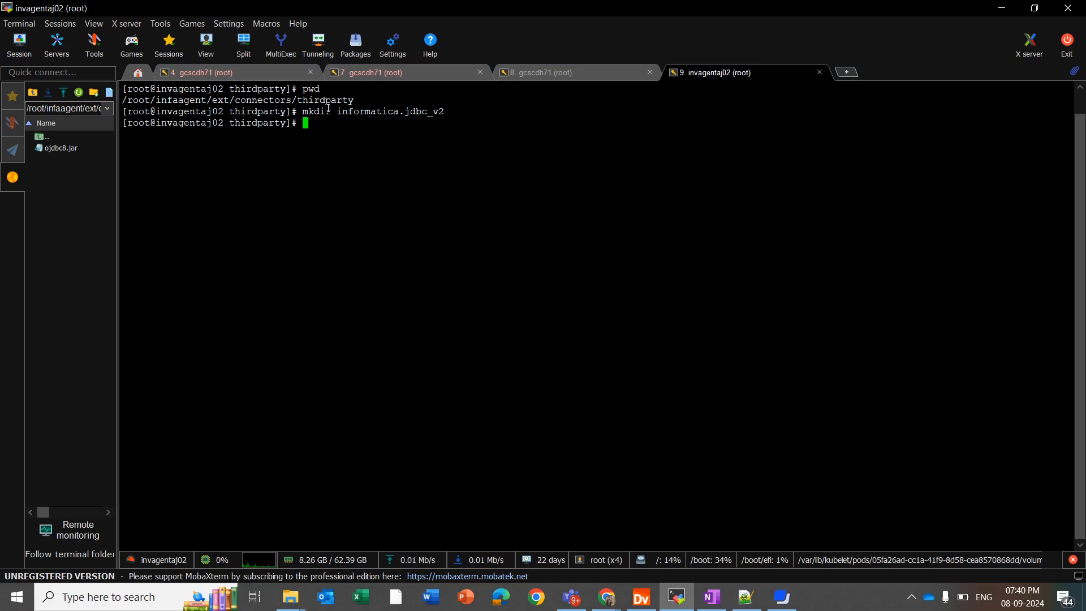
type("ls")
key("Return")
Move into informatica.jdbc_v2, confirm it is empty, and enter the mkdir common command.
type("cd in")
key("Tab")
key("Return")
type("ls")
key("Return")
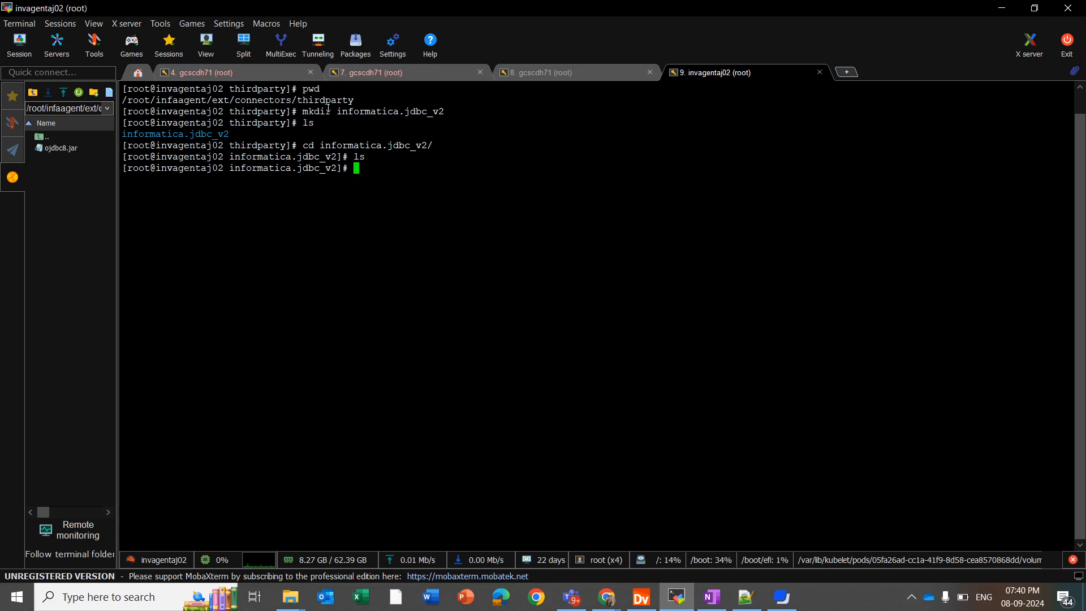
type("mkdir")
type(" commo")
type("n")
Create the common and spark subfolders and list them to confirm both exist.
key("Return")
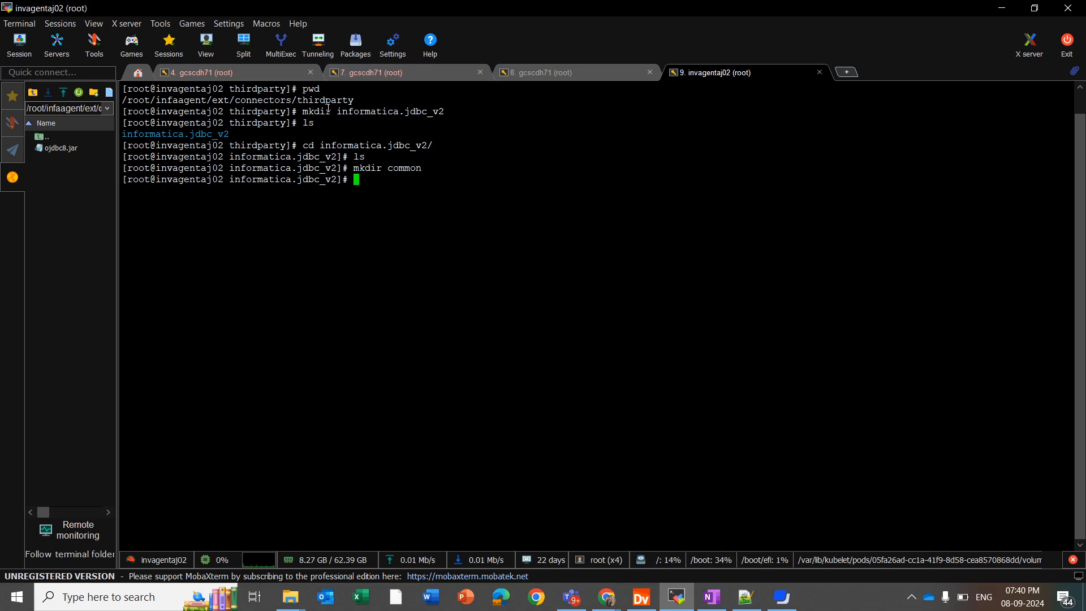
type("ls")
key("Return")
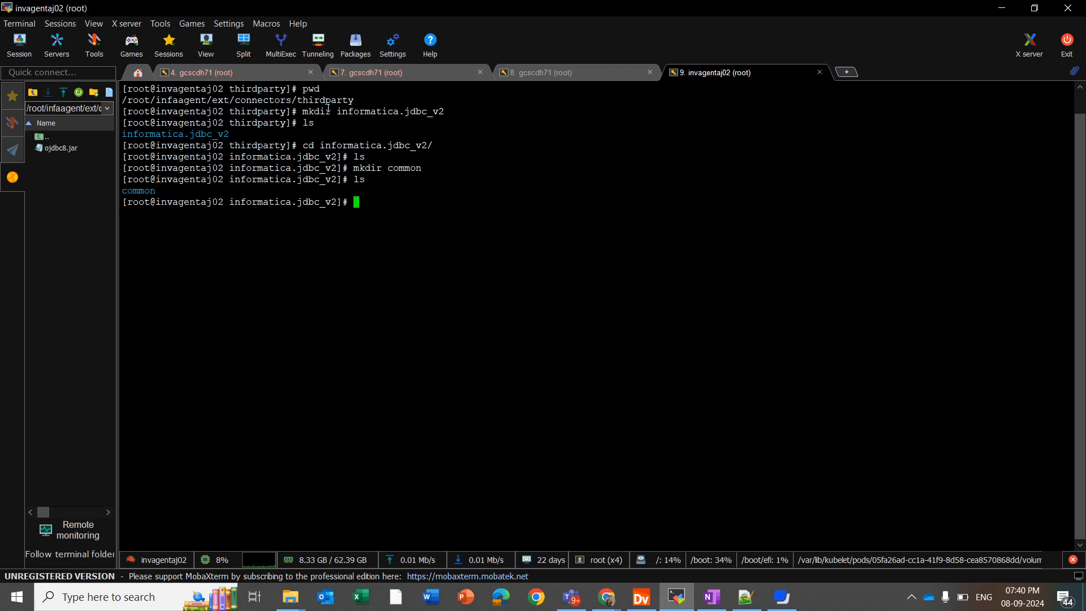
type("mkdor")
key("BackSpace")
key("BackSpace")
key("BackSpace")
type("ir spark")
key("Return")
type("ls")
key("Return")
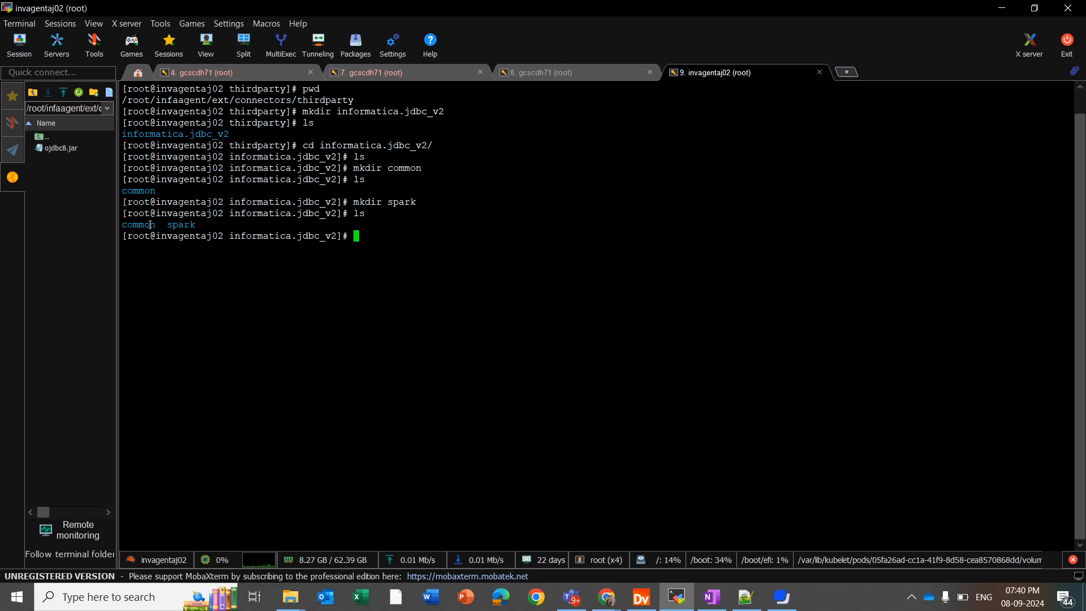
Move into the common folder and list it, showing ojdbc8.jar.
type("cd com")
key("Tab")
key("Return")
type("ls")
key("Return")
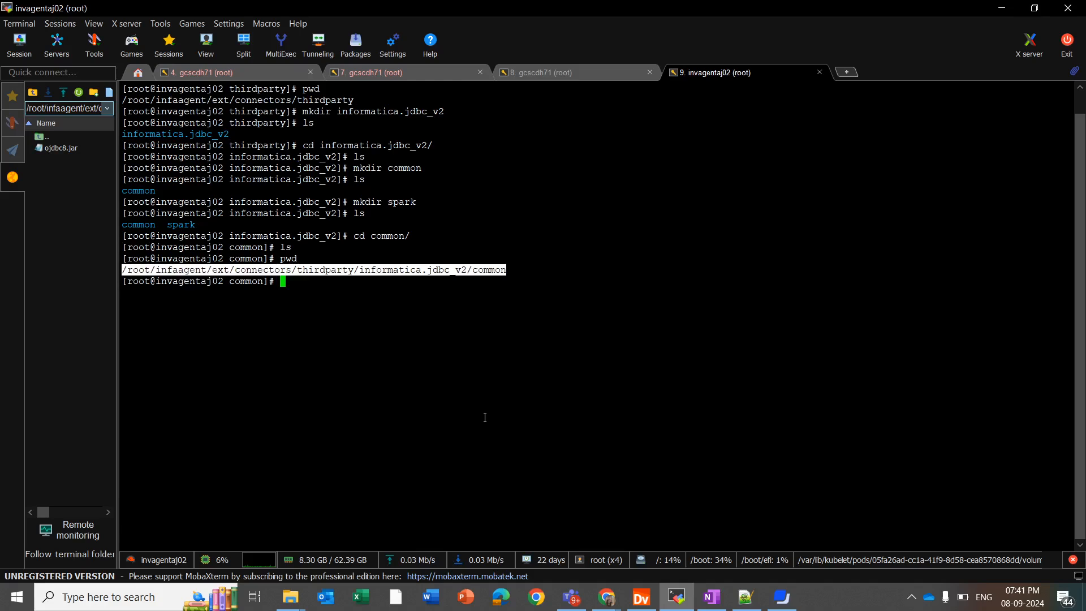
left_click(445, 340)
type("ls")
key("Return")
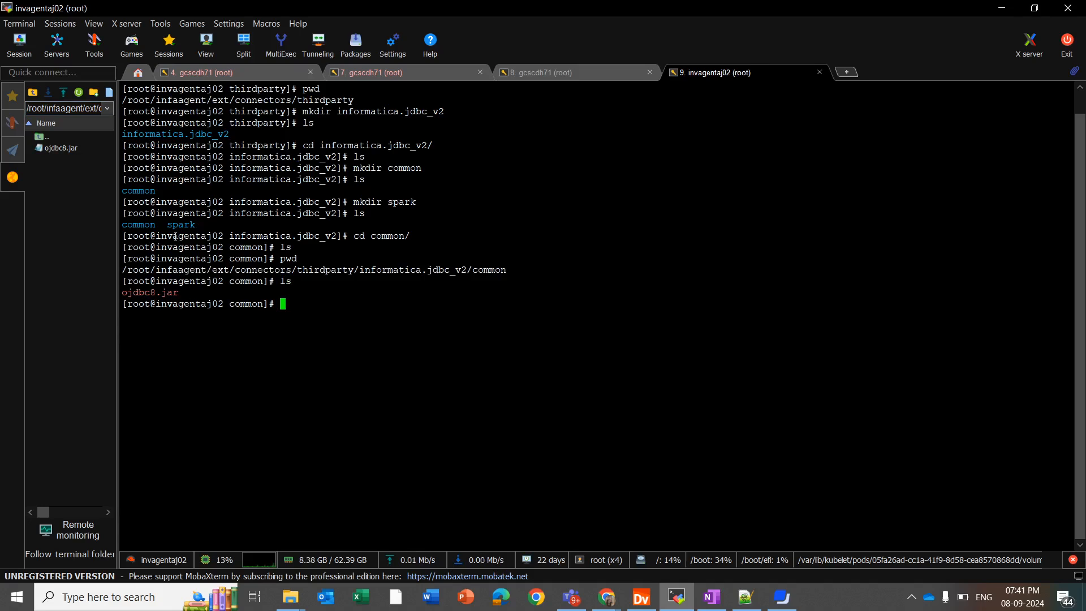
Go up to informatica.jdbc_v2, move into the spark folder, and confirm it is empty.
double_click(254, 332)
left_click(254, 332)
type("cd ..")
key("Return")
type("ls")
key("Return")
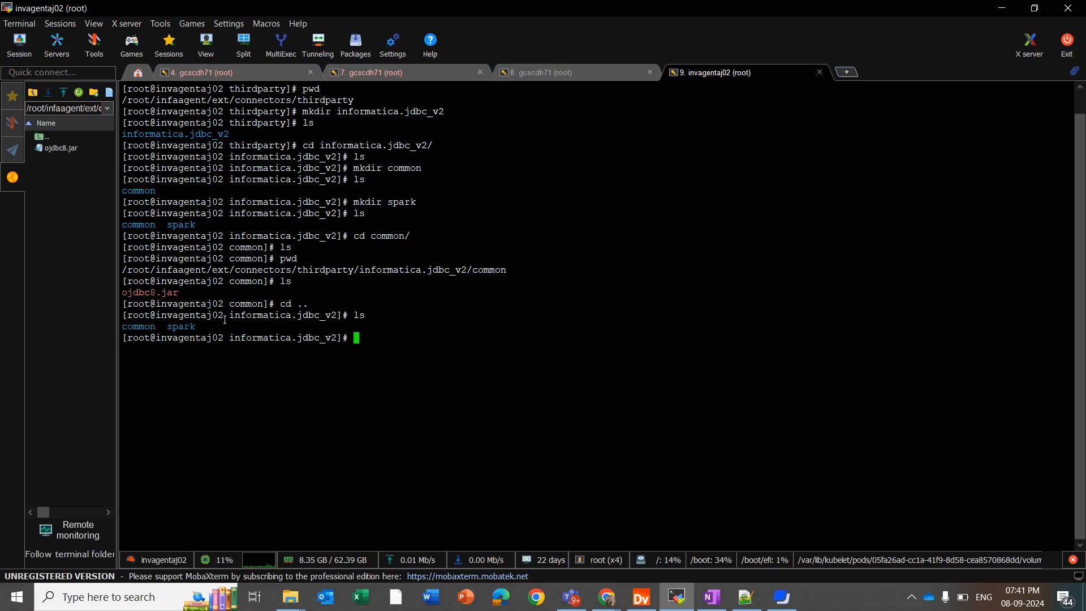
type("cd spark/")
key("Return")
type(";s")
key("Return")
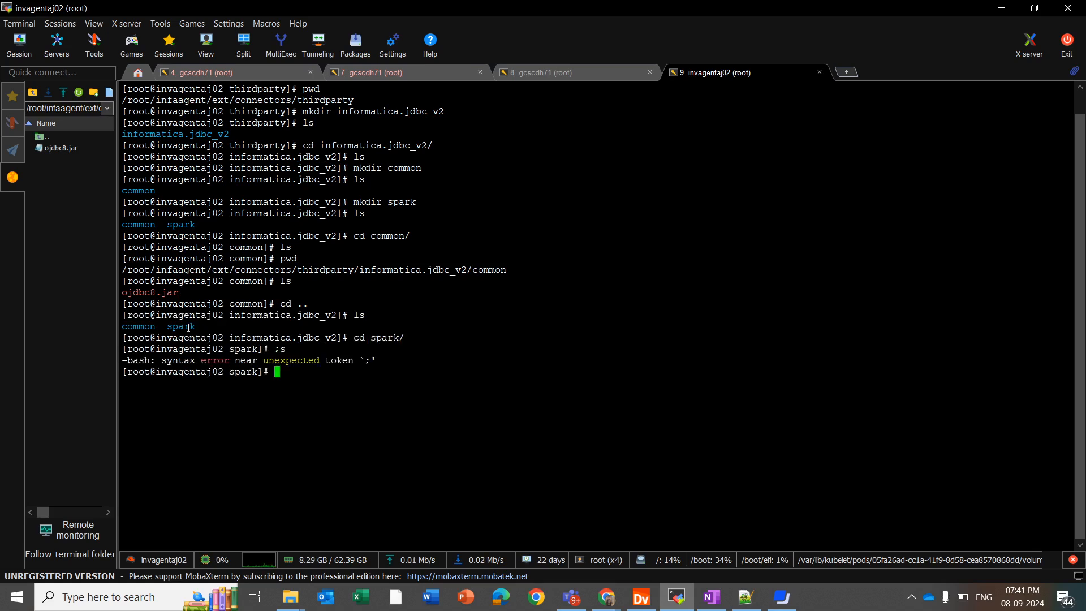
type("ls")
key("Return")
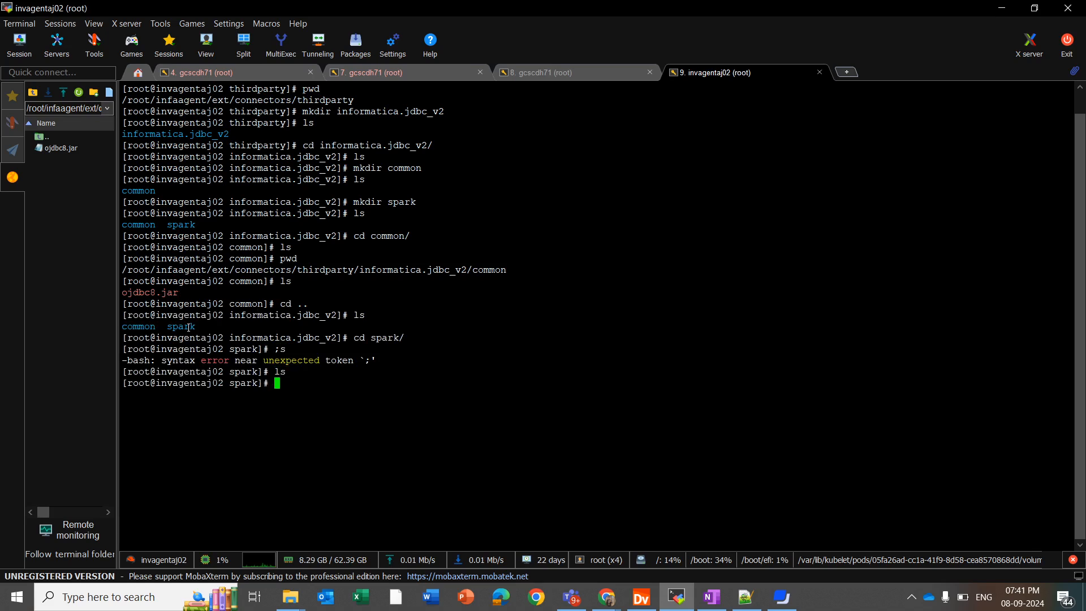
Copy ojdbc8.jar from the common folder into spark, then verify with ls and pwd.
type("cp")
double_click(362, 269)
right_click(361, 270)
type("/")
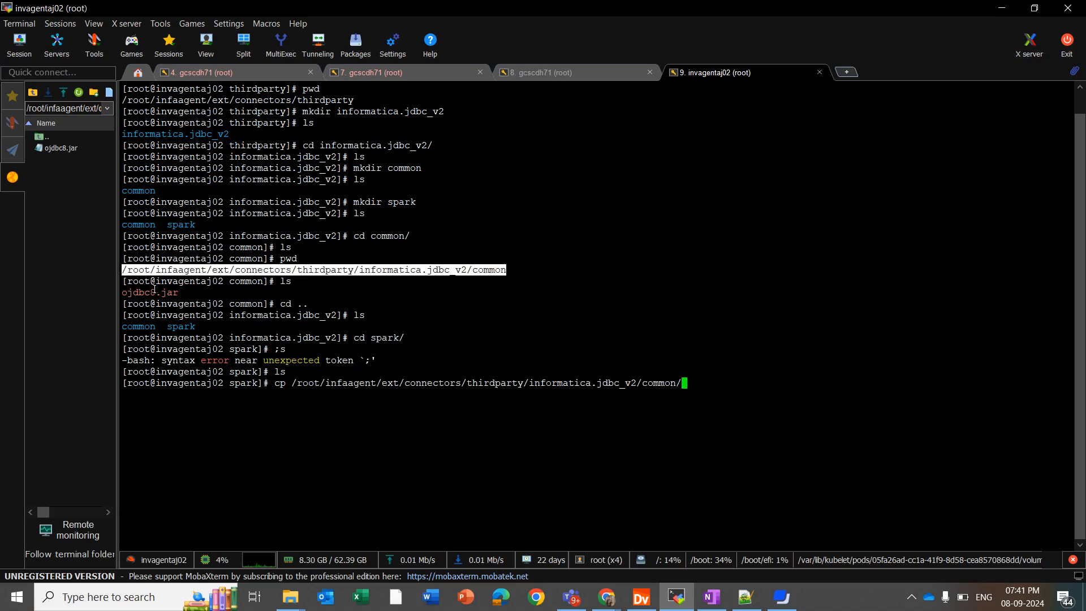
double_click(155, 290)
right_click(155, 289)
type(".")
key("Return")
type("ls")
key("Return")
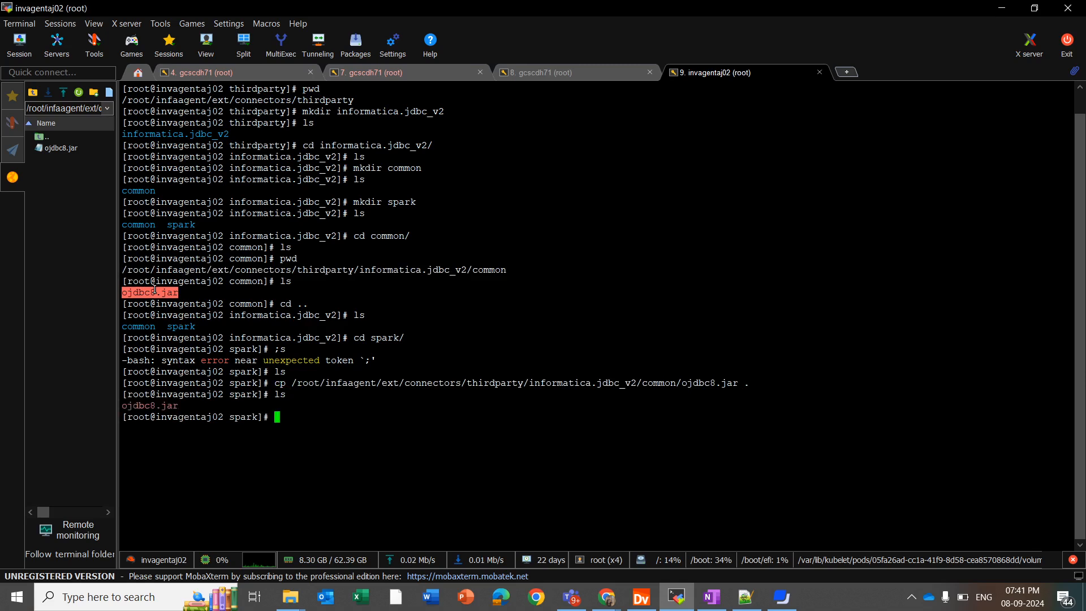
type("pwd")
key("Return")
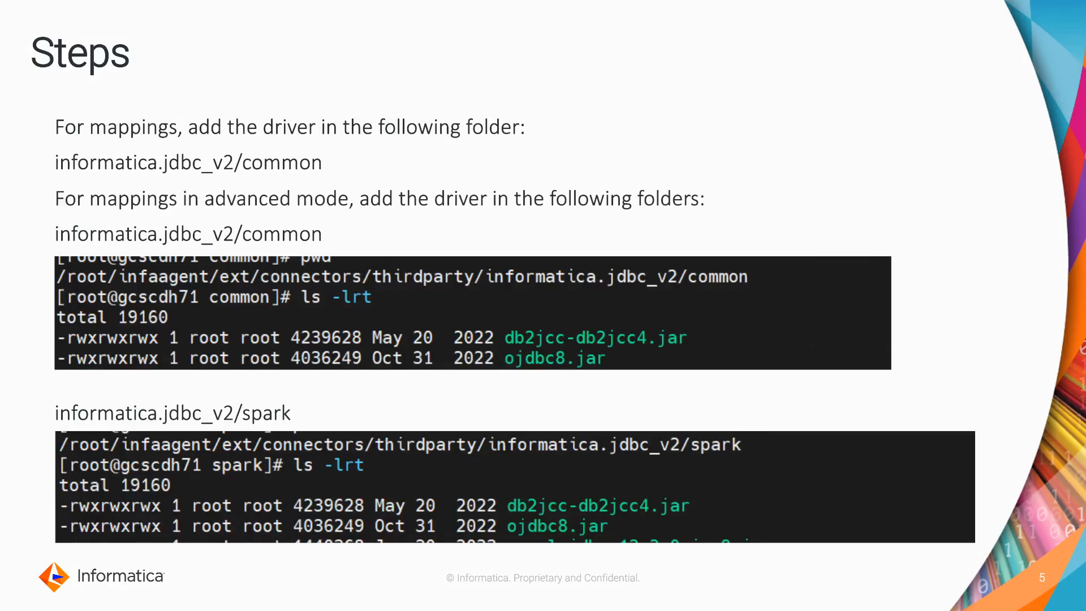
key("Right")
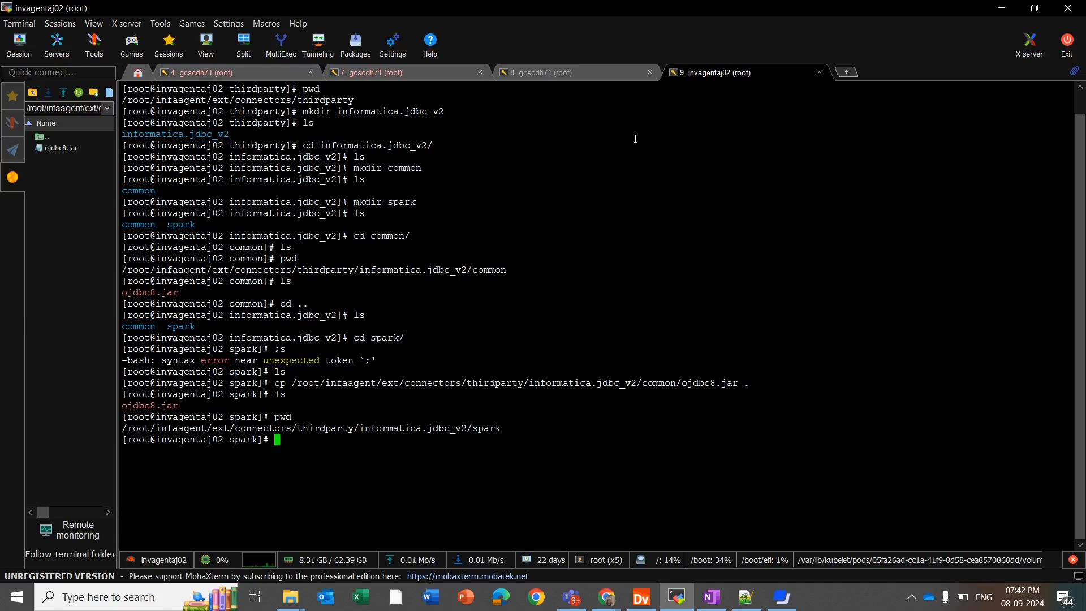
On the gcscdh71 session, confirm informatica.jdbc_v2 holds common and spark, then return to Runtime Environments.
left_click(543, 72)
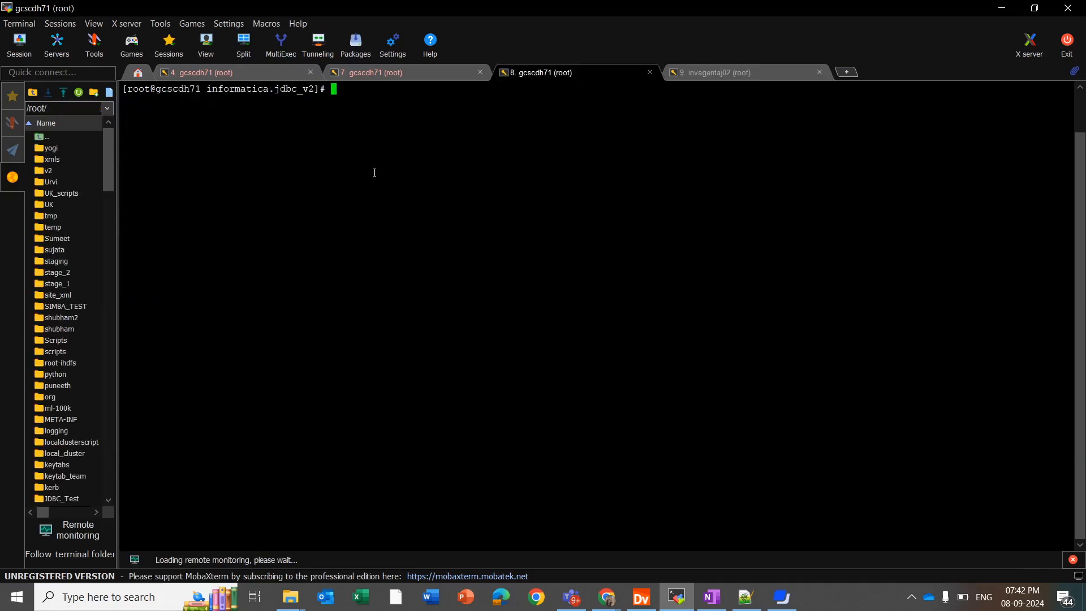
type("ls")
key("Return")
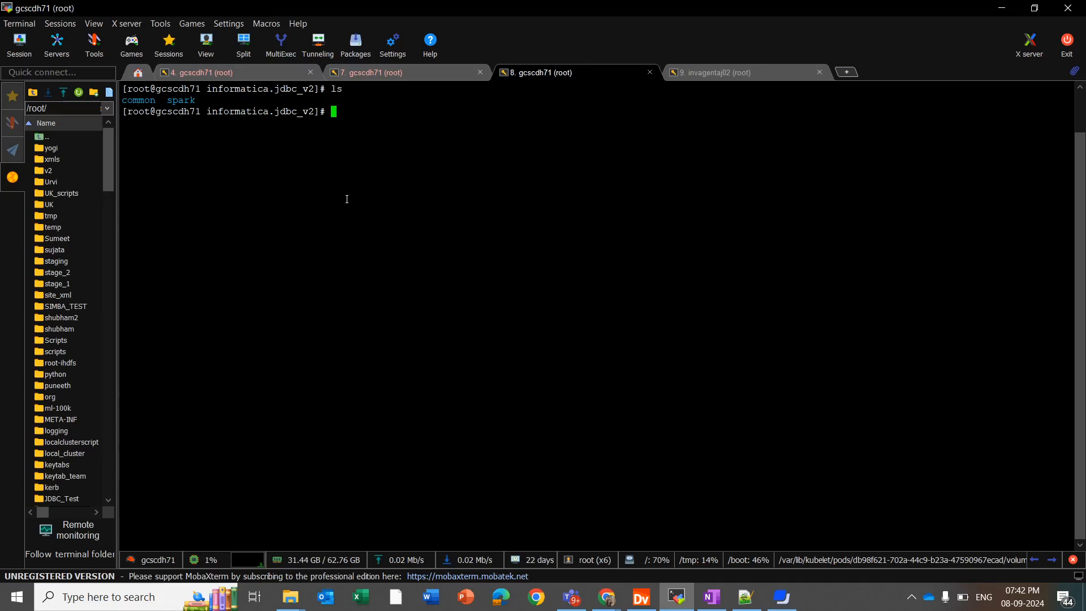
key("alt+Tab")
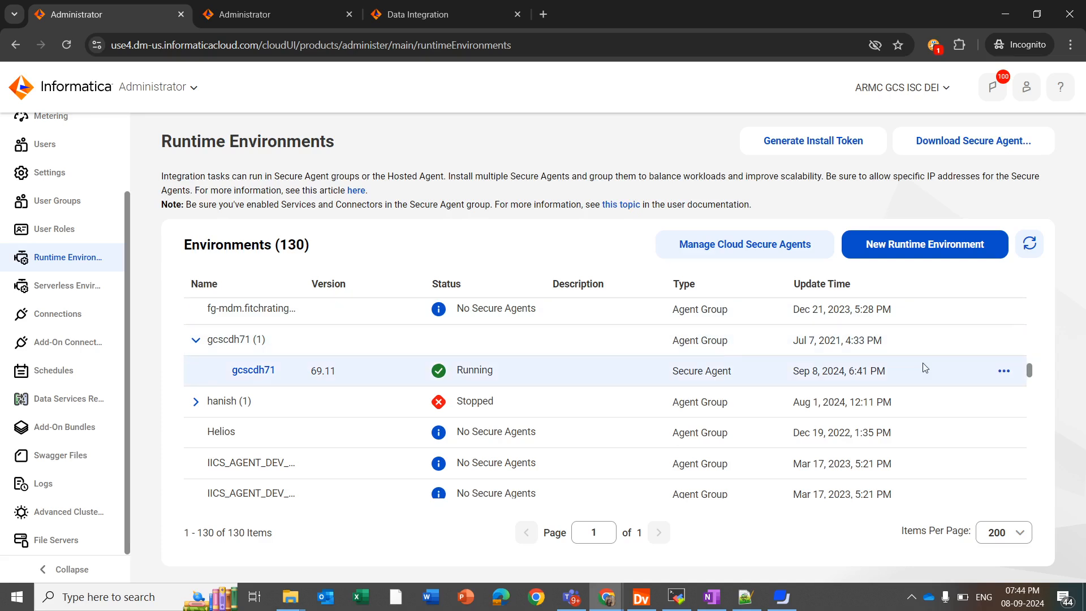
left_click(1004, 339)
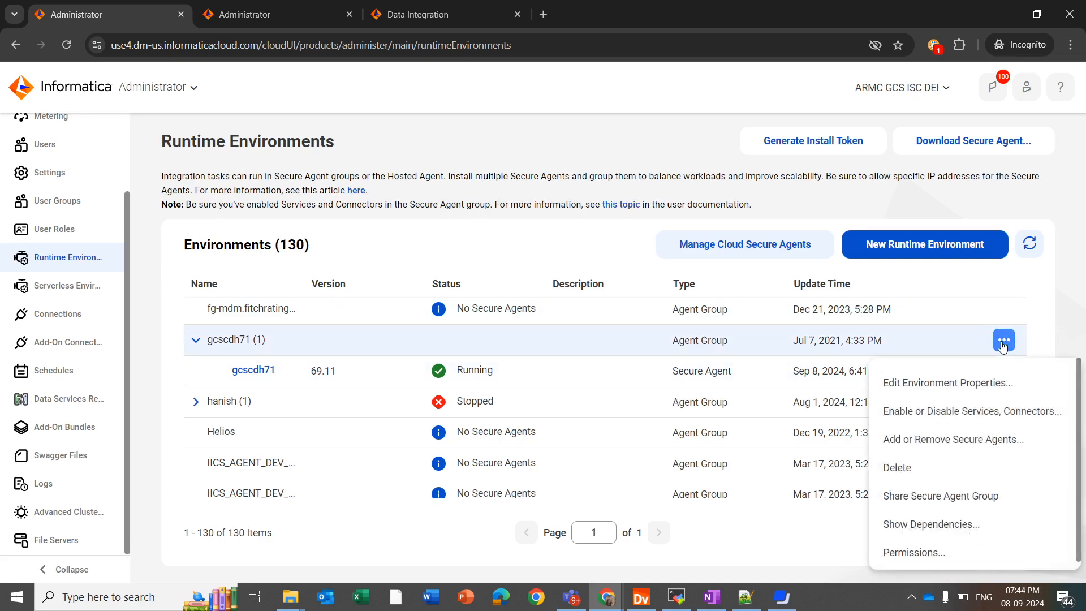
left_click(954, 410)
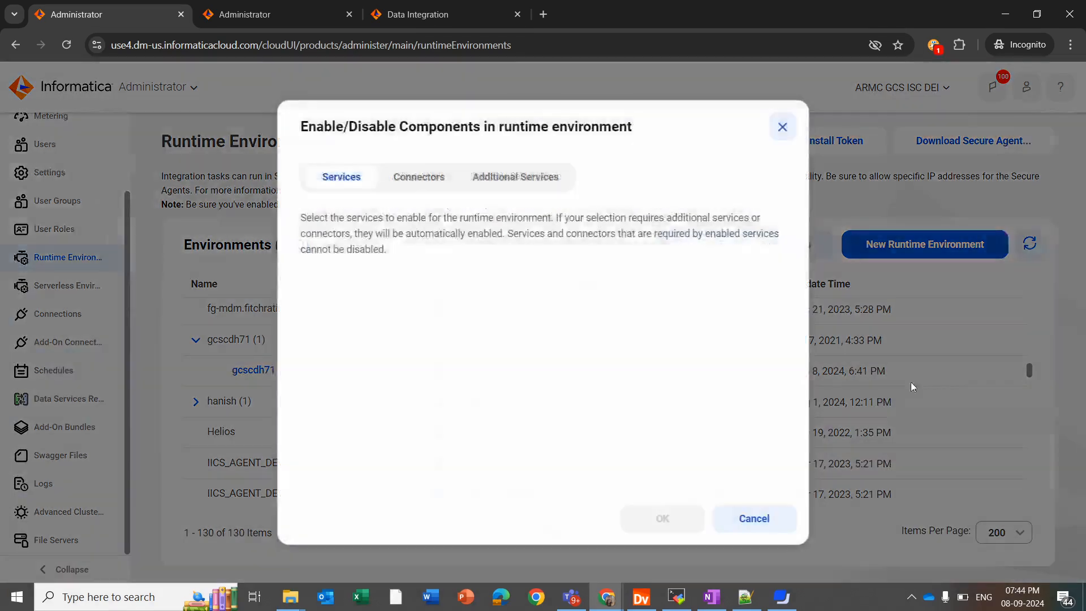
left_click(411, 182)
left_click(690, 287)
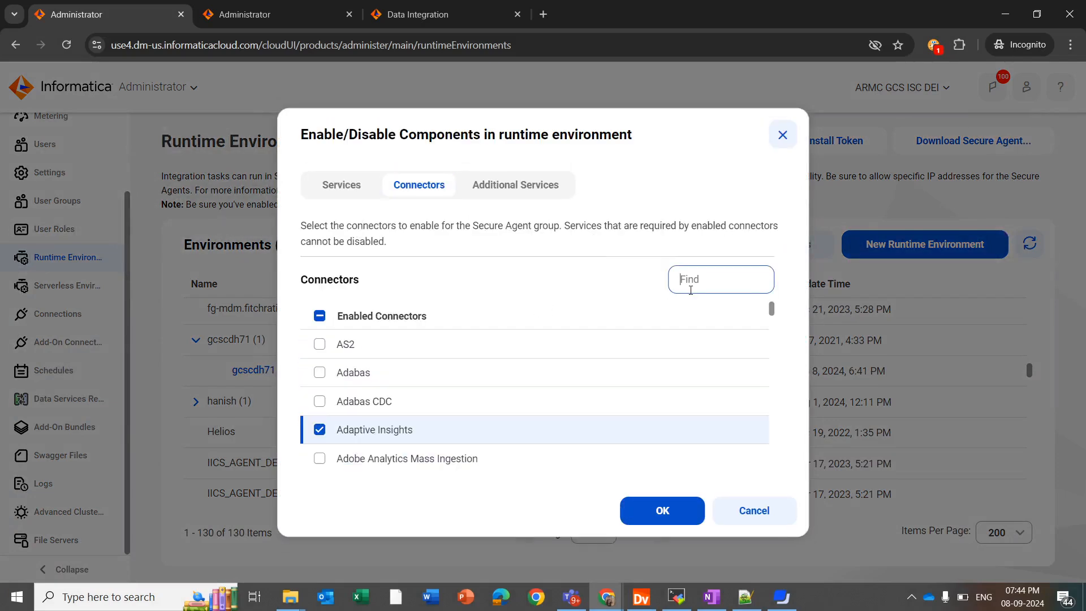
type("jdbc")
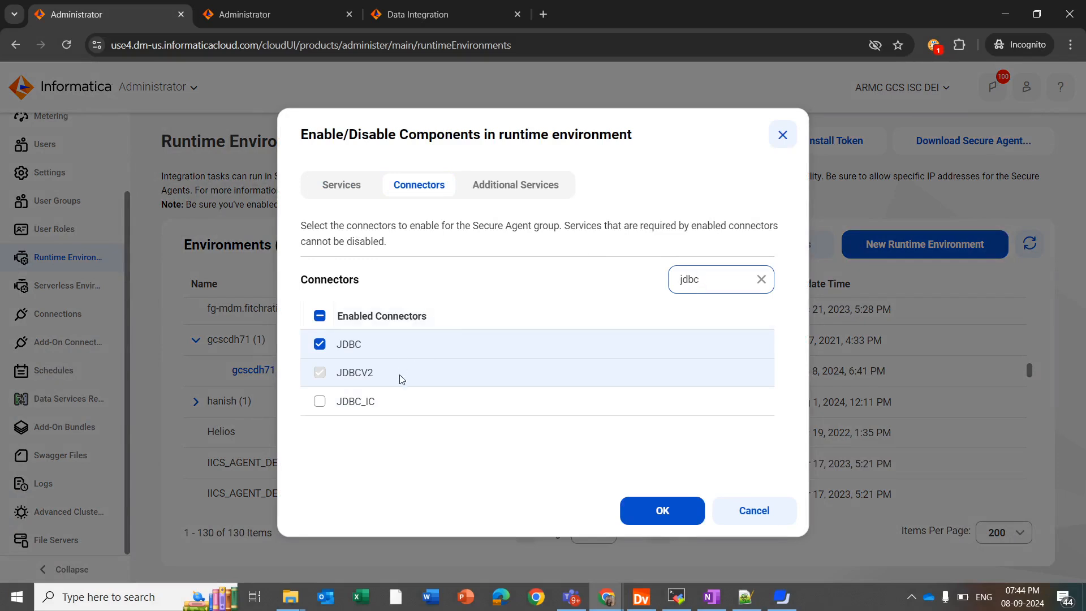
mouse_move(370, 378)
left_click(728, 515)
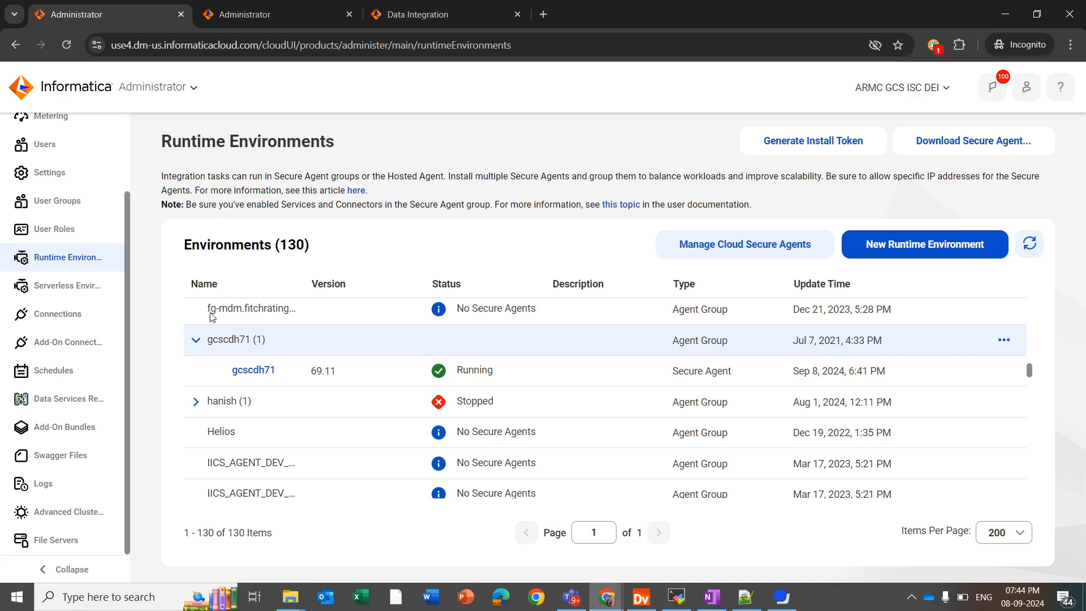
Start a new connection from the Connections list and name it jdbcv2_oracle.
left_click(70, 308)
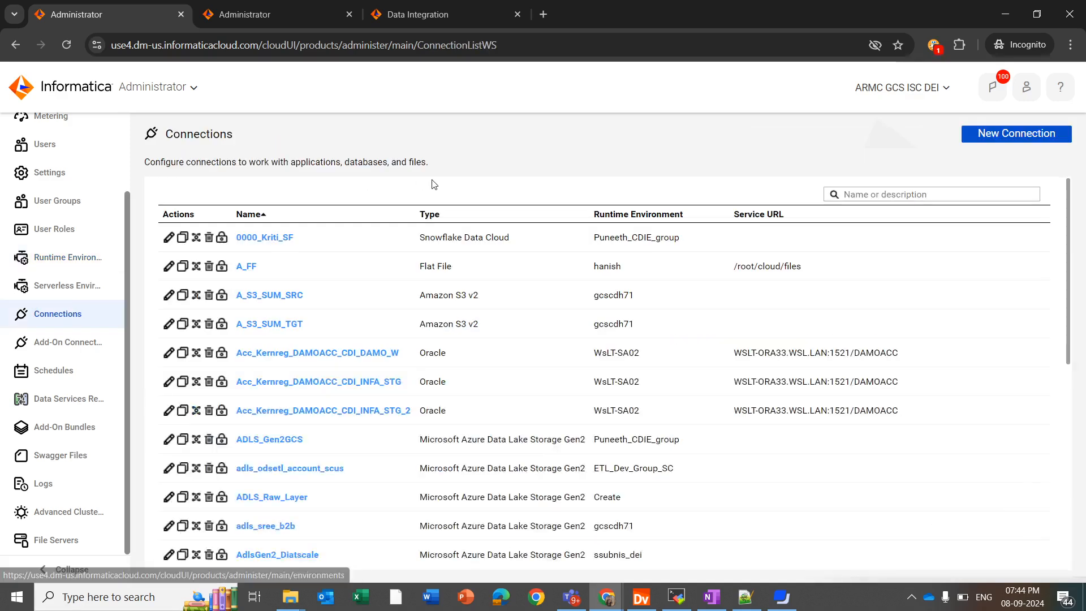
left_click(989, 136)
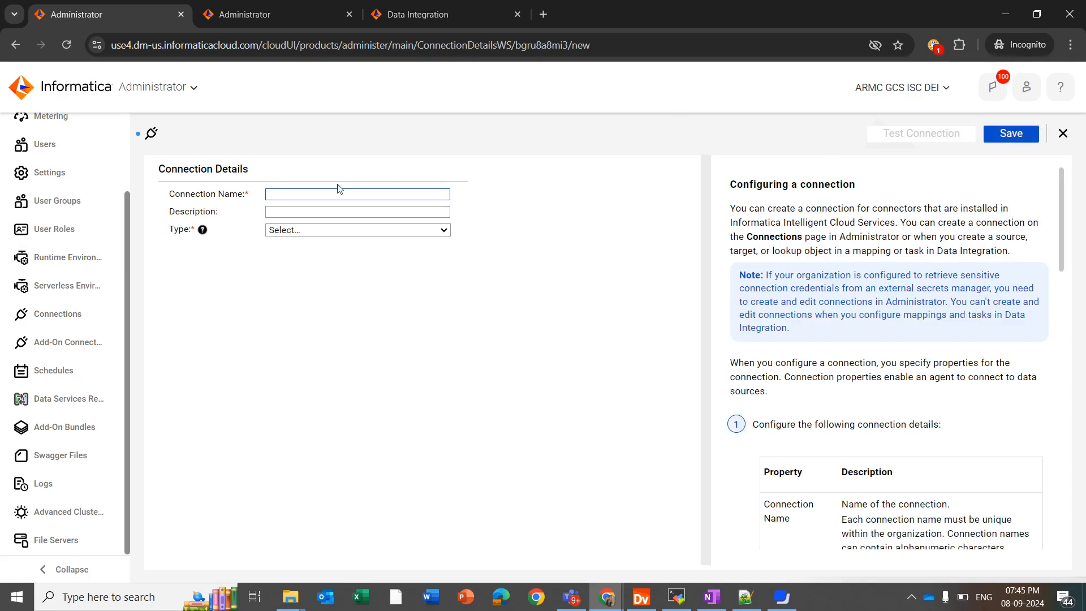
left_click(308, 188)
type("jdbcv2_oracle")
left_click(195, 238)
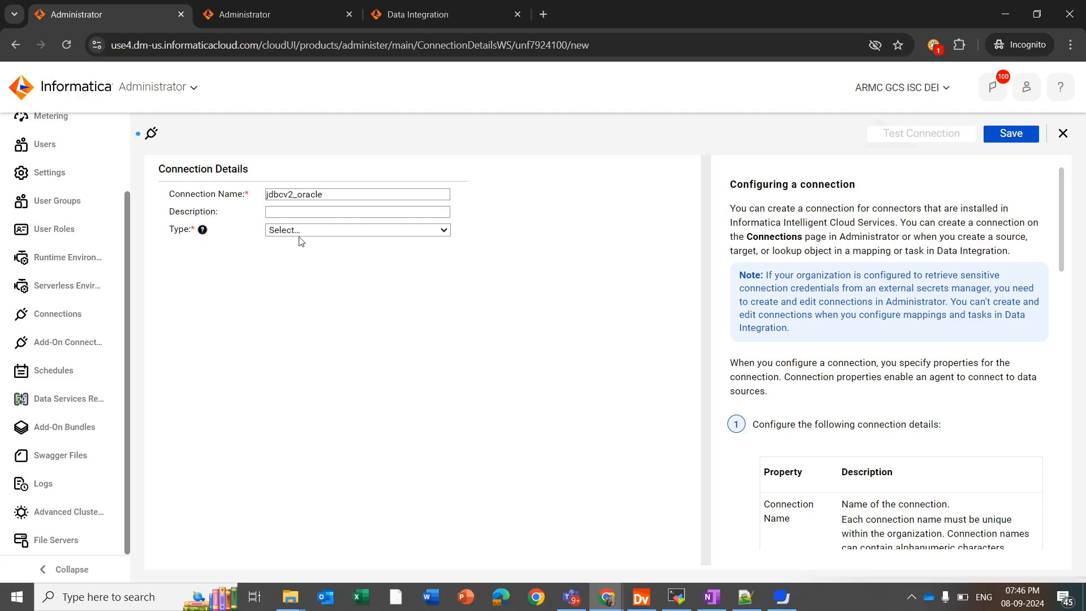
Set the connection type to JDBCV2.
left_click(302, 237)
key("j")
key("Down")
key("Down")
key("Down")
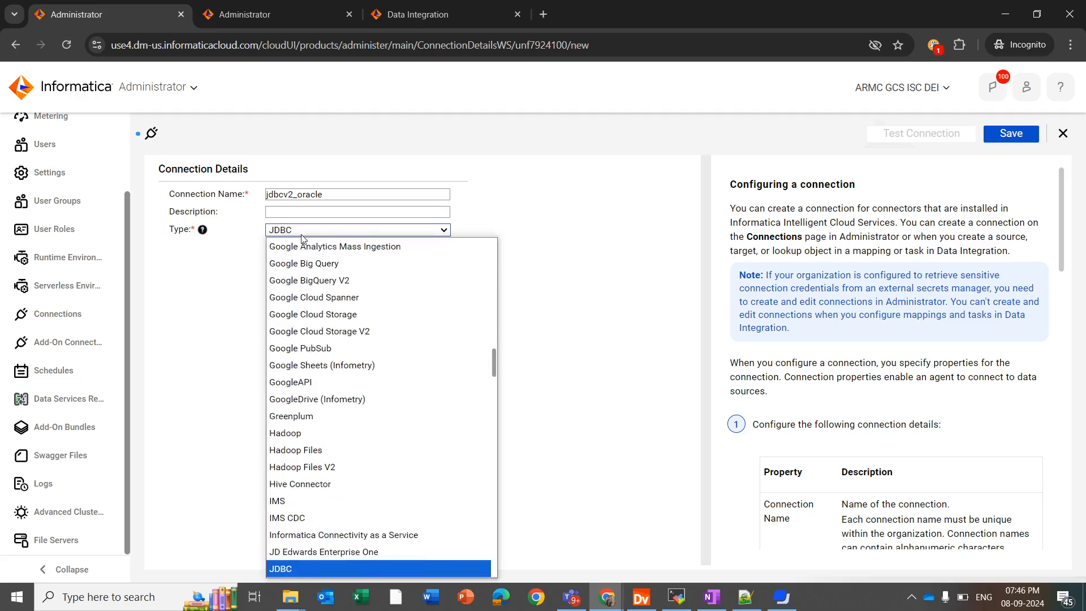
key("Return")
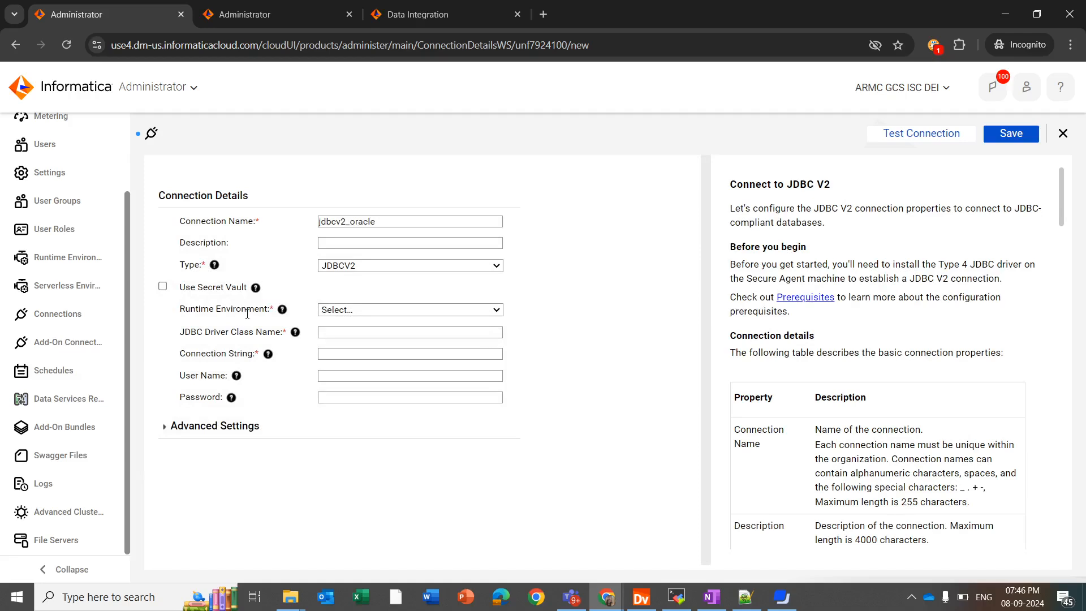
Choose gcscdh71 as the connection's runtime environment.
left_click(340, 311)
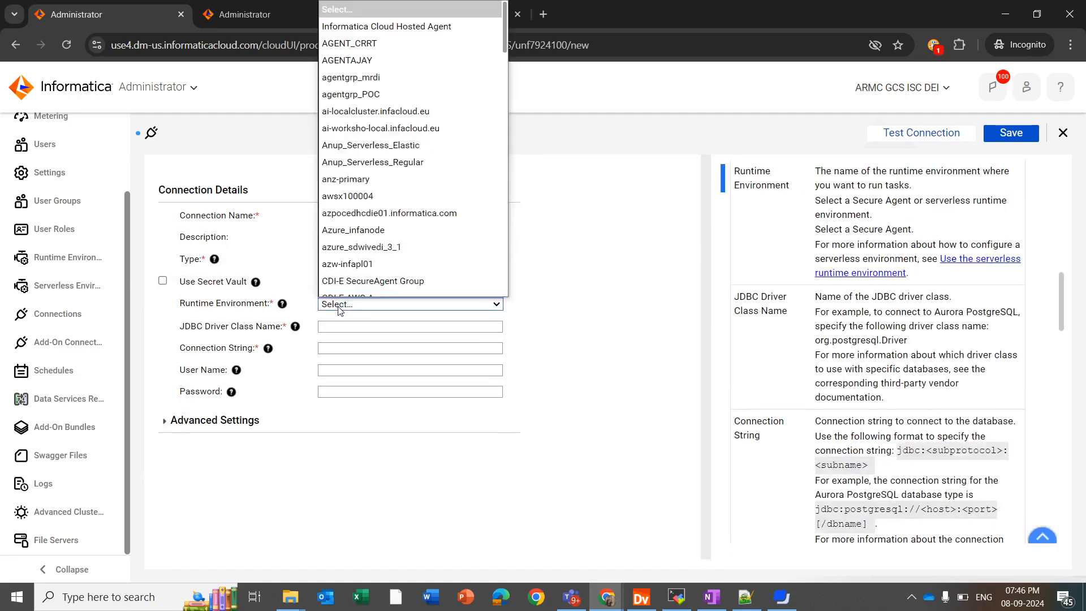
key("g")
key("Return")
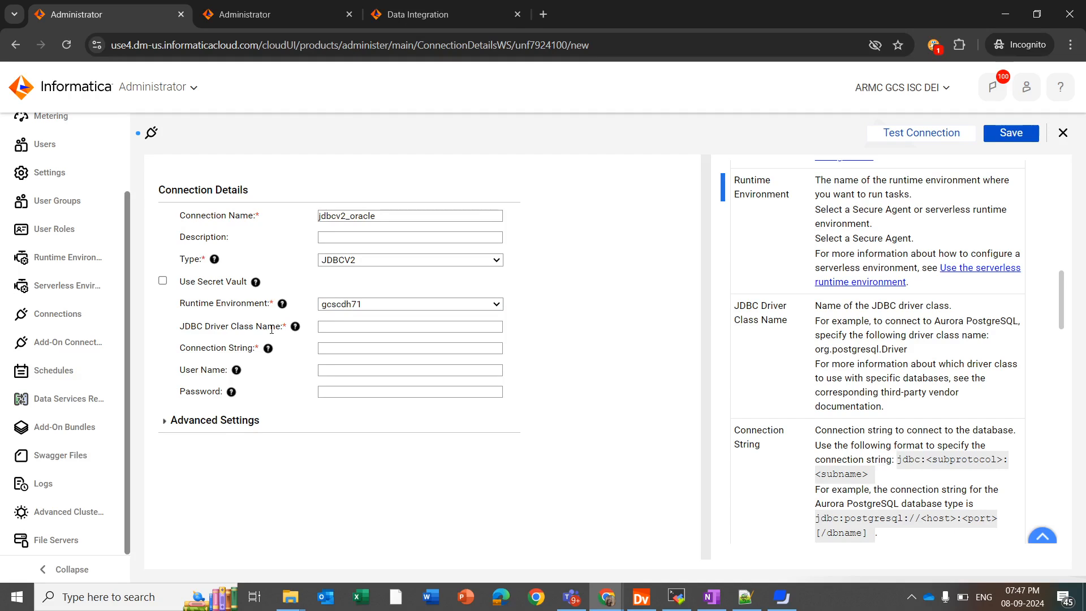
Enter oracle.jdbc.driver.OracleDriver as the driver class and the jdbc:oracle:thin connection string.
left_click(329, 327)
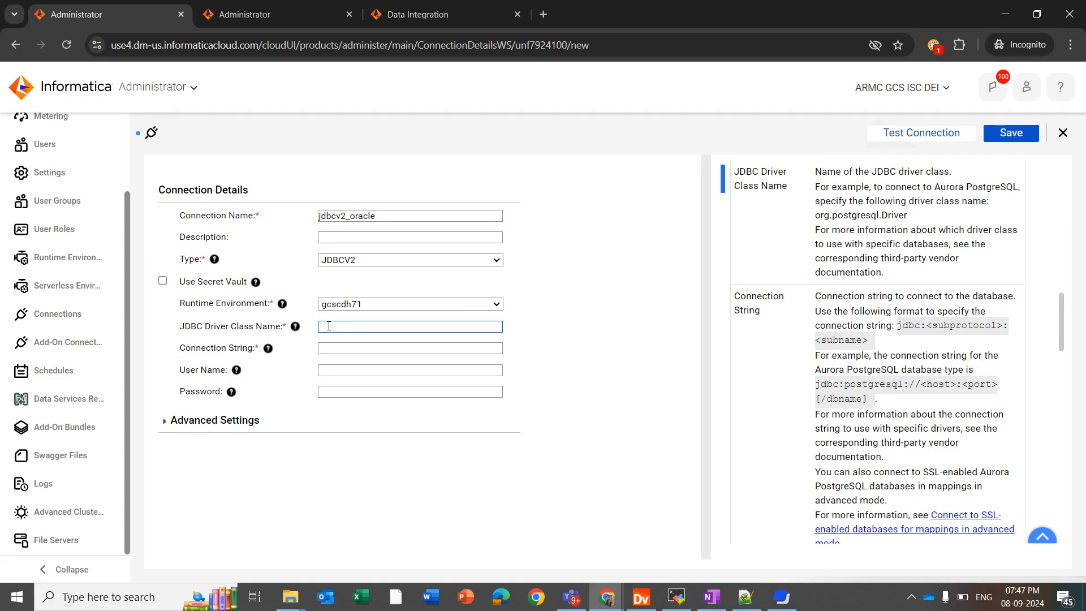
type("oracle.jdbc.driver.OracleDriver")
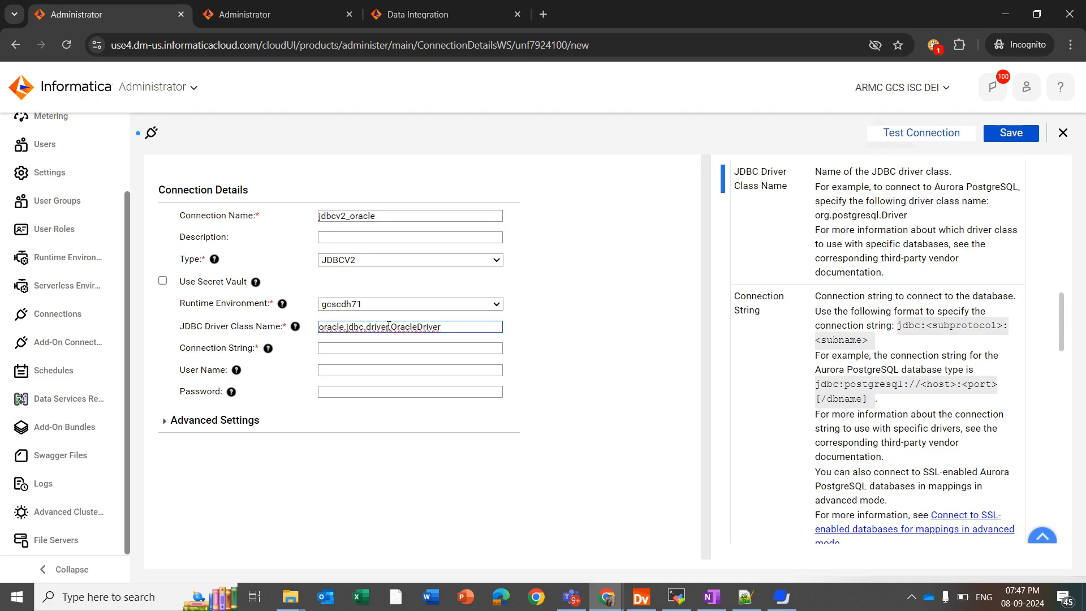
left_click(310, 342)
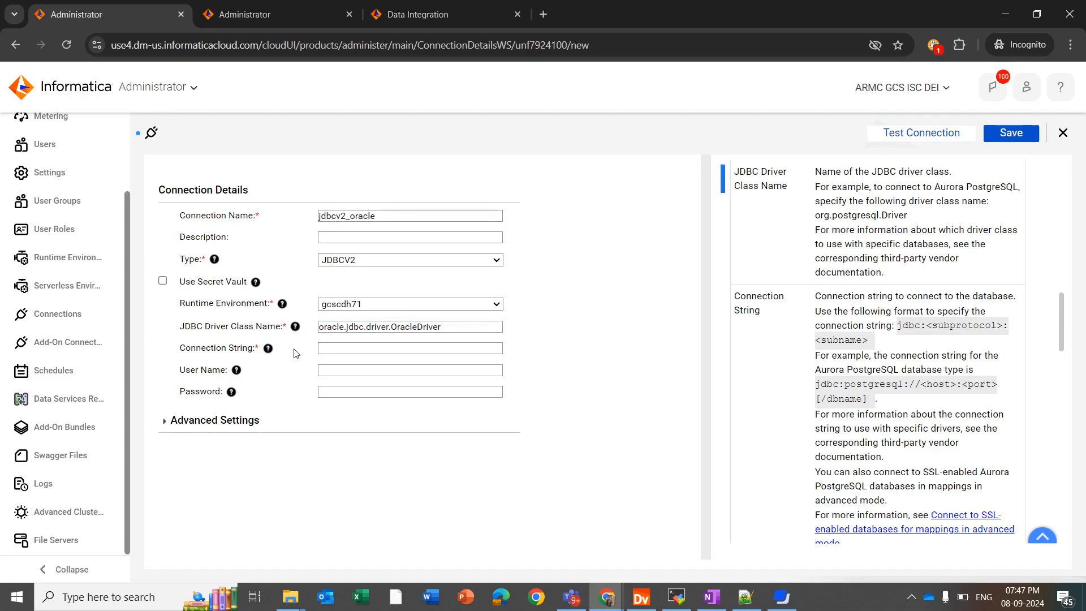
left_click(333, 348)
key("Down")
key("Return")
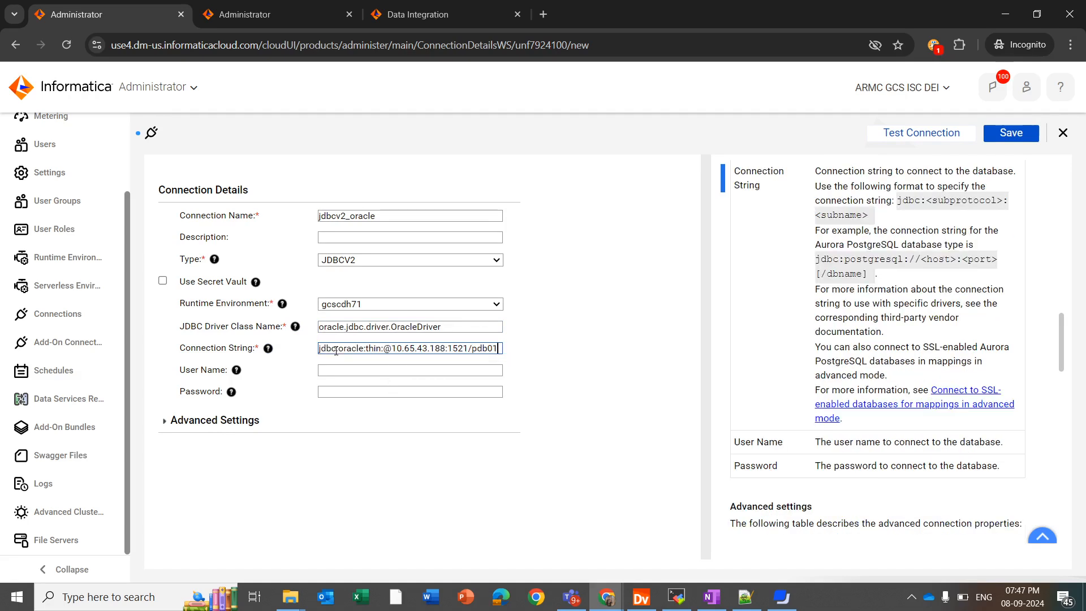
left_click(304, 364)
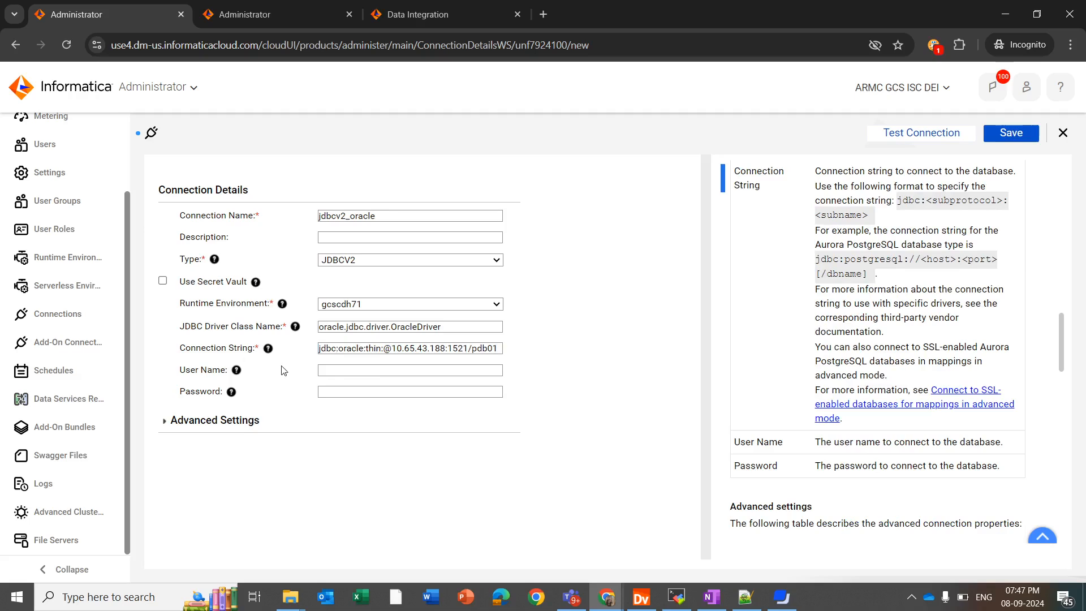
Fill in the database user name and password, then test the connection.
left_click(337, 371)
left_click(337, 389)
key("ctrl+v")
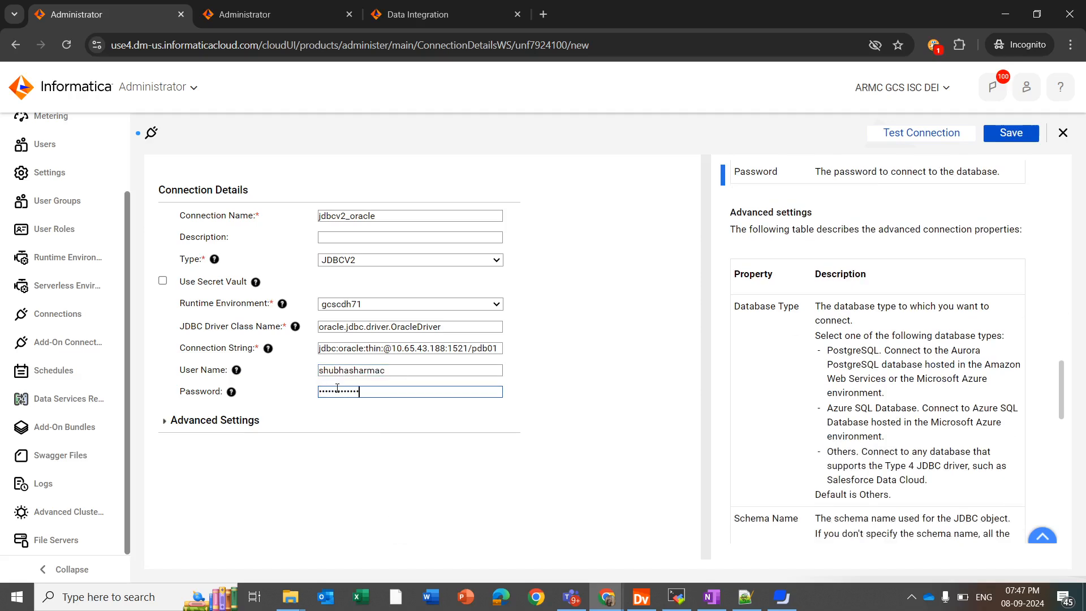
left_click(294, 394)
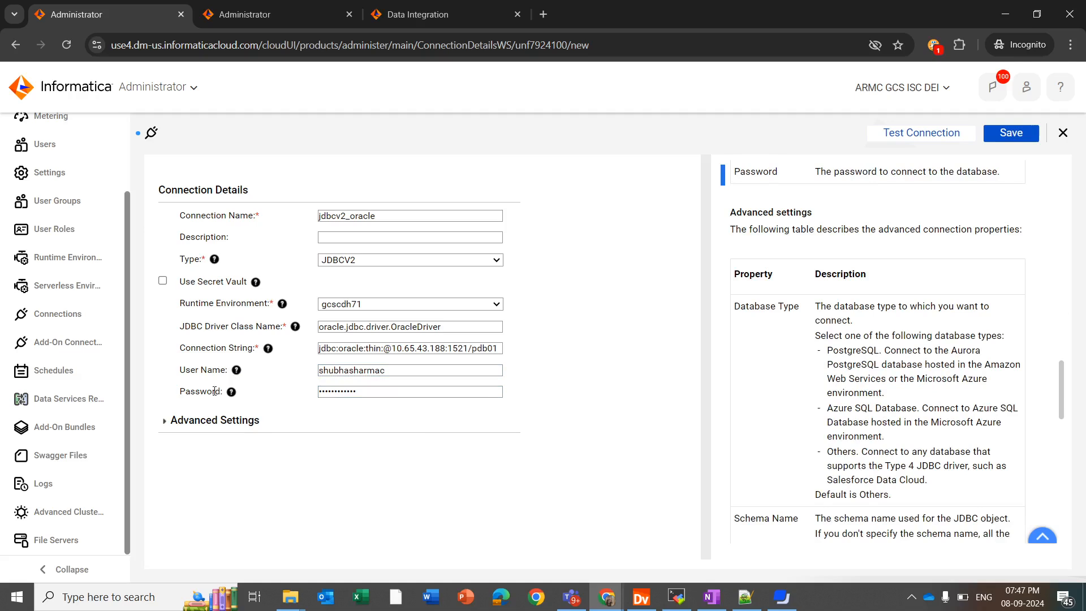
left_click(880, 133)
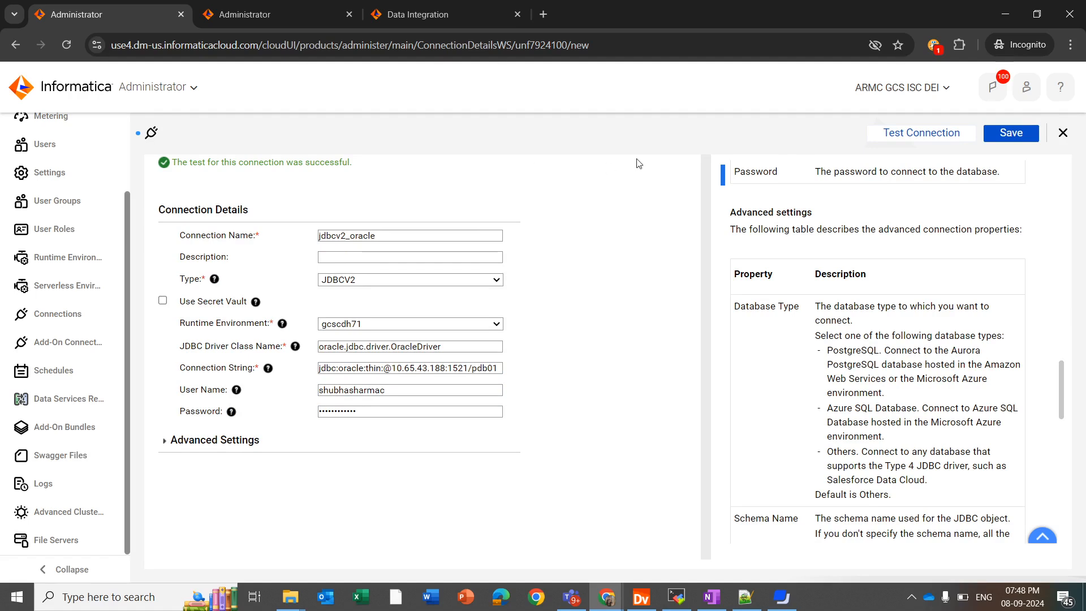
After the successful connection test, switch to Mapping173 in Data Integration.
left_click(418, 14)
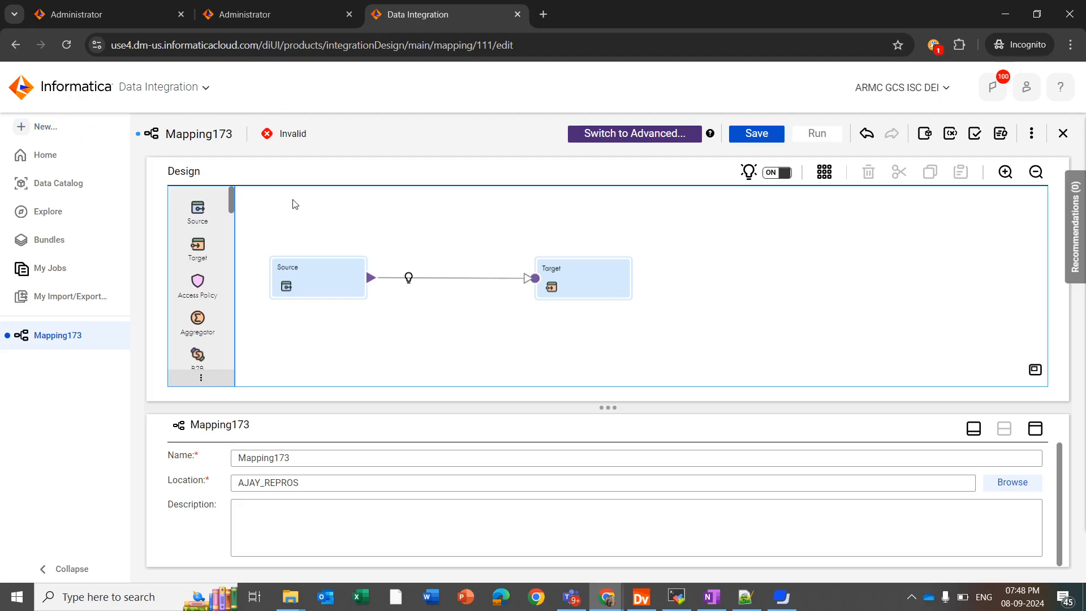
In the Source's Source properties, select the ACCOUNT table as the single source object.
left_click(330, 289)
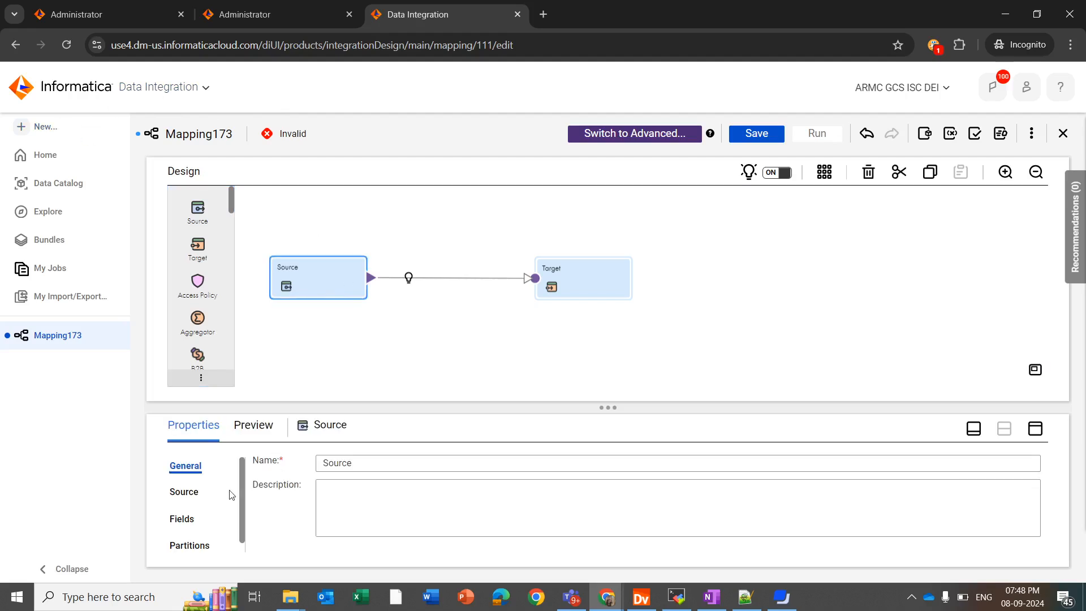
left_click(196, 493)
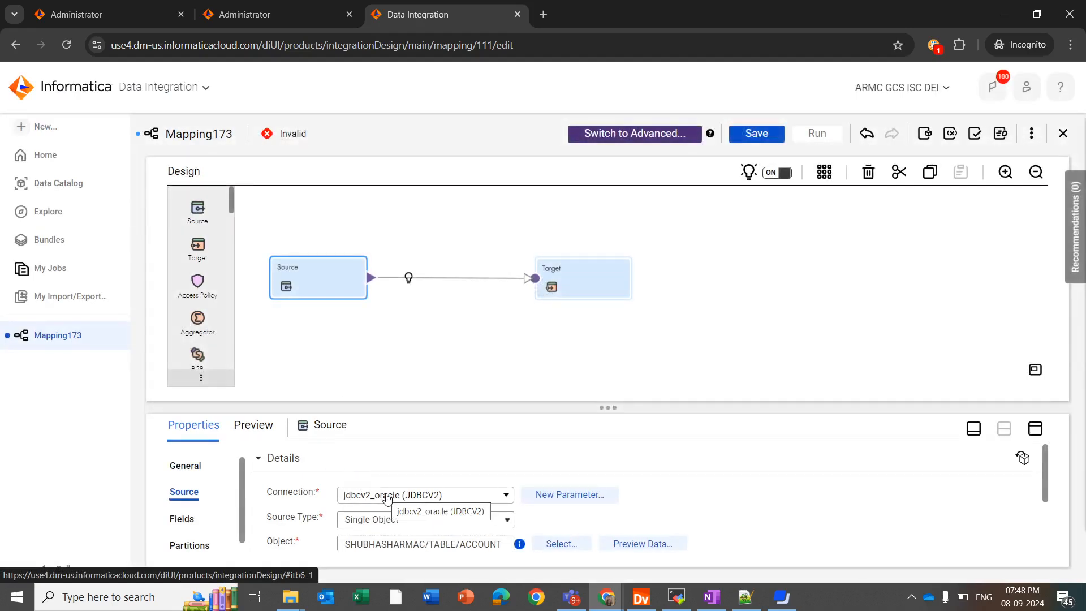
scroll(387, 498, "down", 1)
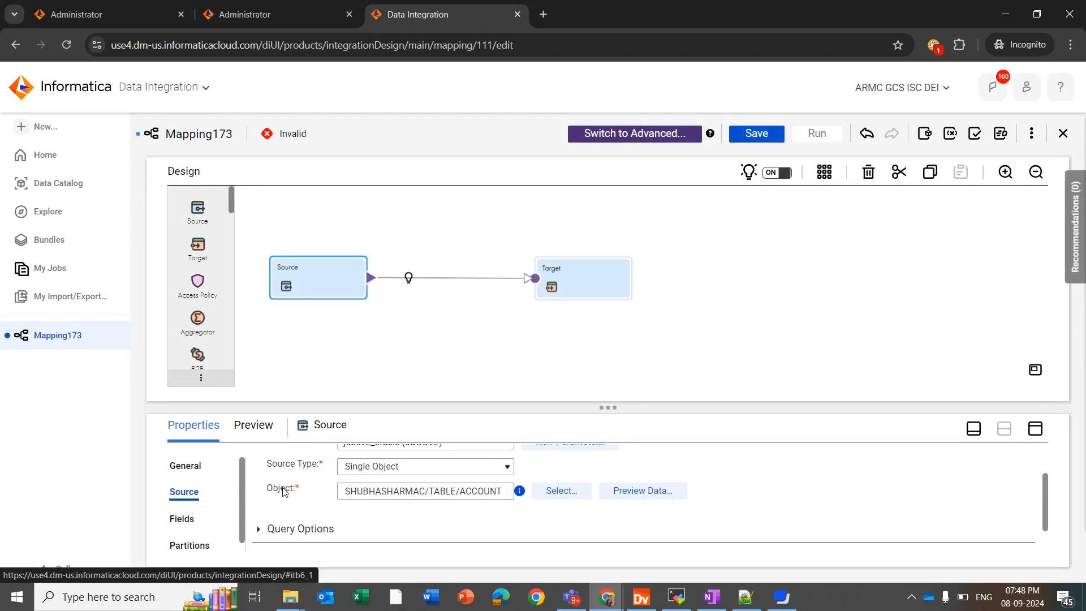
left_click(560, 490)
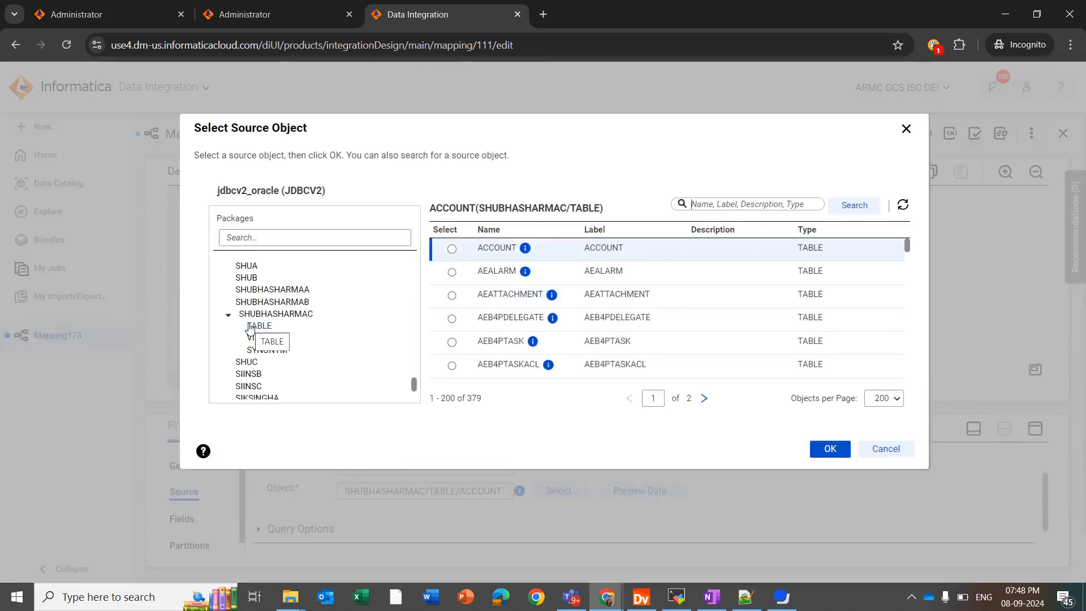
scroll(260, 352, "down", 1)
scroll(261, 352, "up", 2)
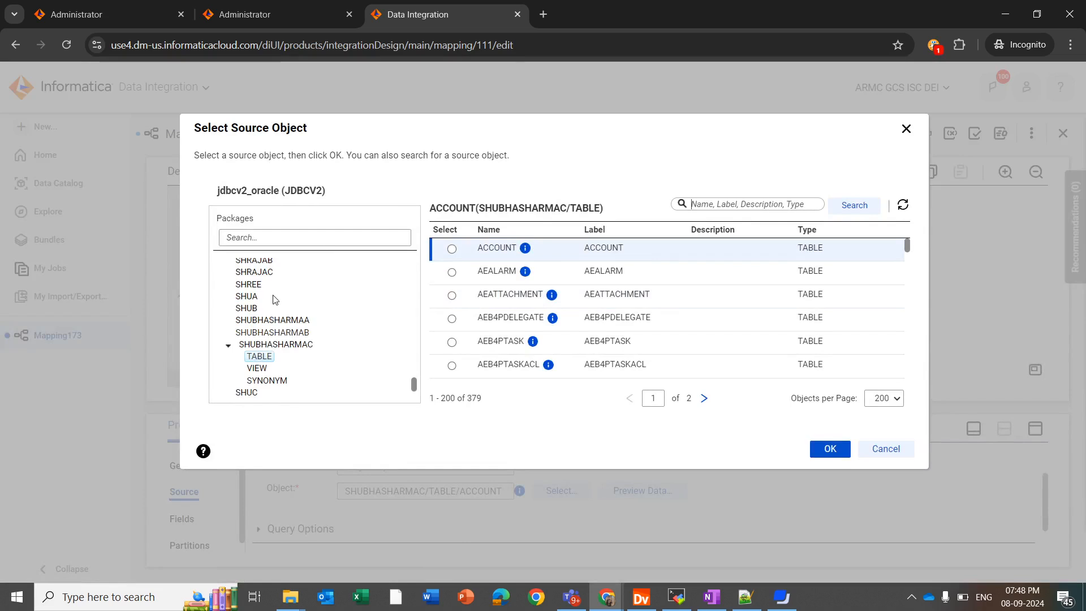
scroll(281, 349, "down", 1)
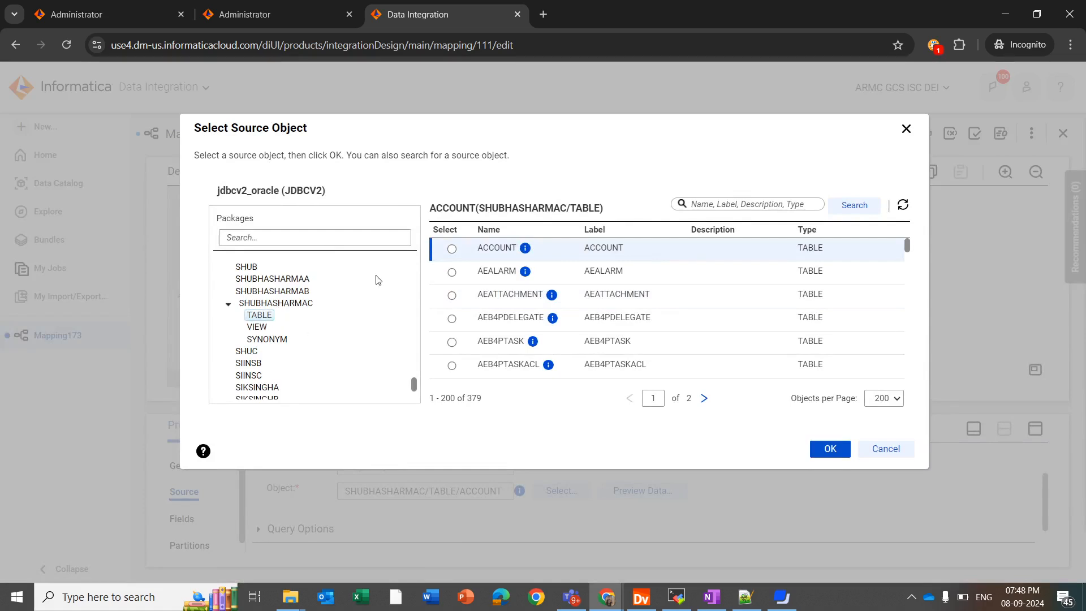
left_click(452, 249)
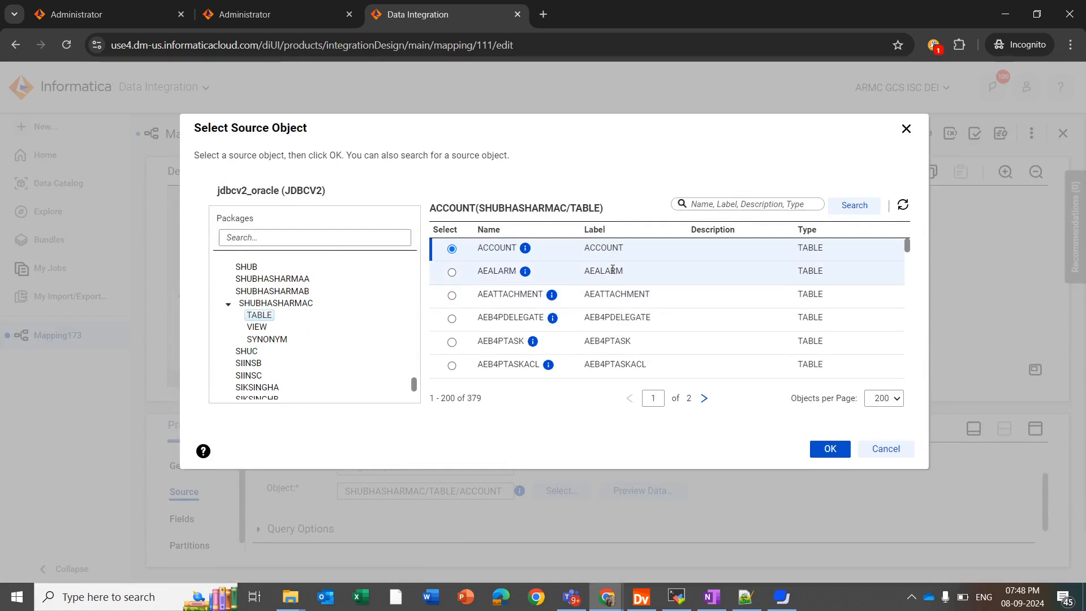
left_click(817, 448)
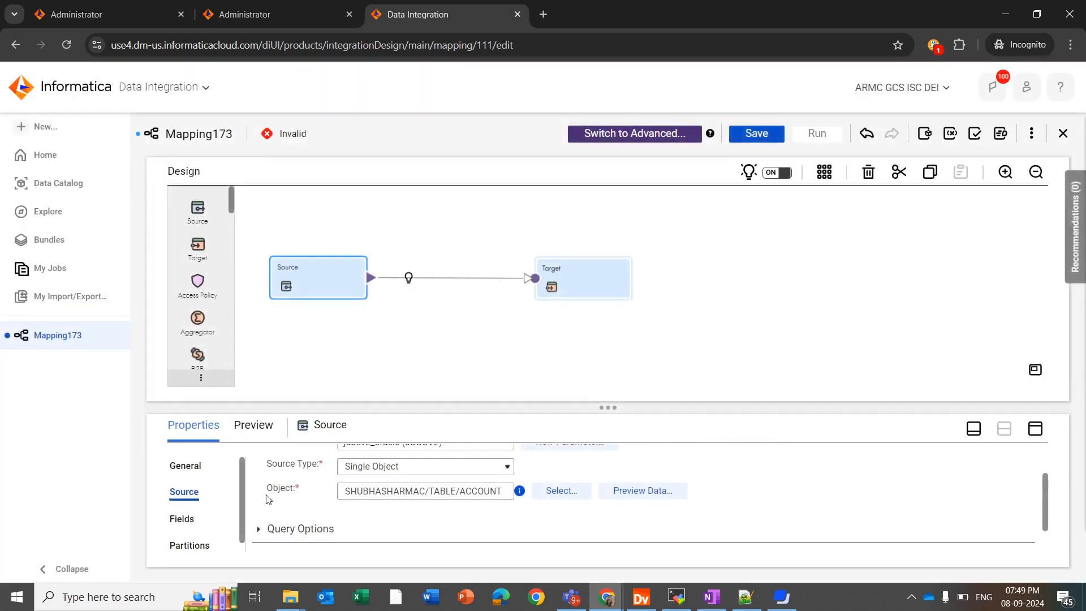
Open the Source's Fields tab and scroll through ACCOUNT fields such as BIN and CARDHOLDER.
left_click(184, 518)
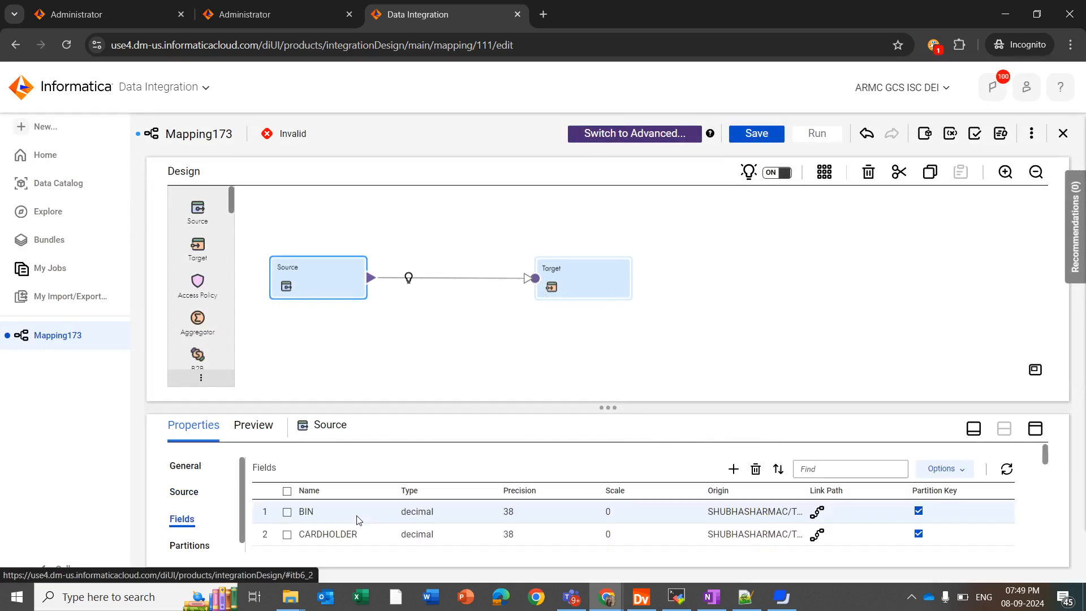
scroll(394, 520, "down", 4)
scroll(400, 538, "up", 3)
scroll(405, 543, "up", 1)
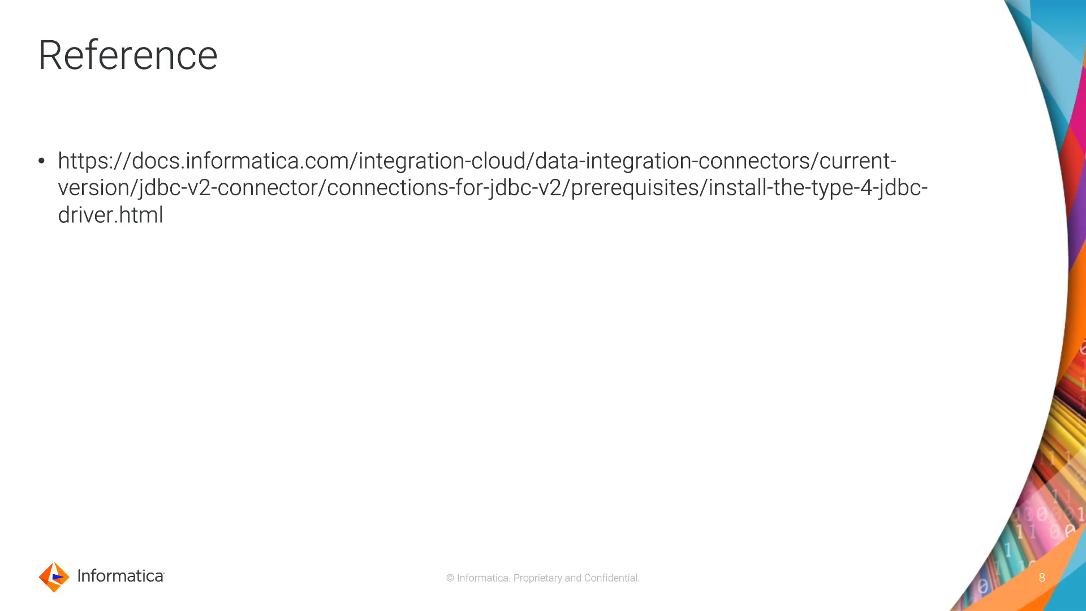
Advance the slideshow from slide 8 to slide 9, "We would love to hear from you".
left_click(417, 215)
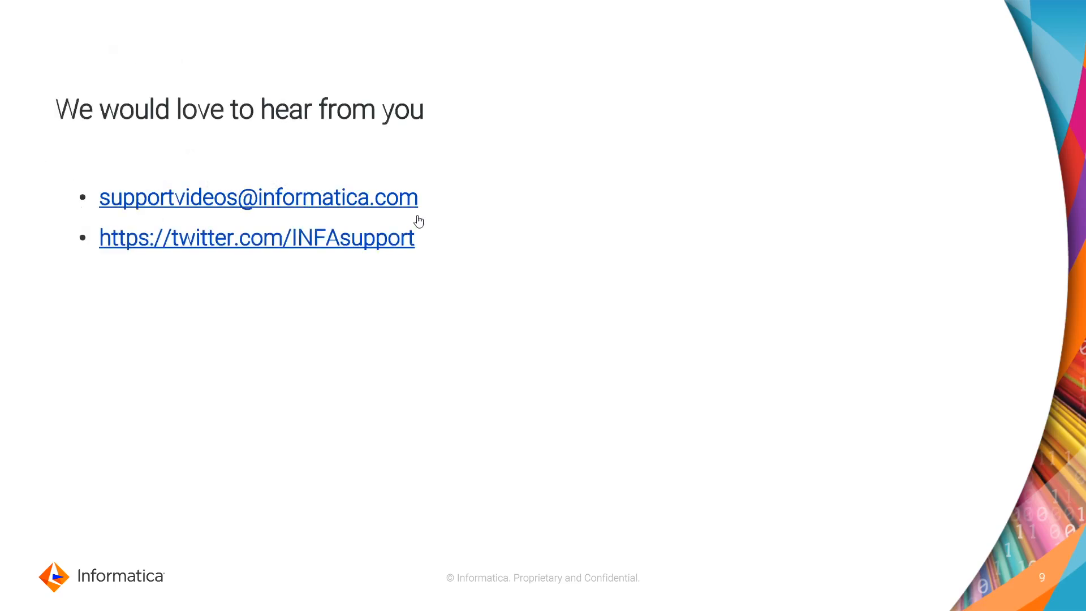